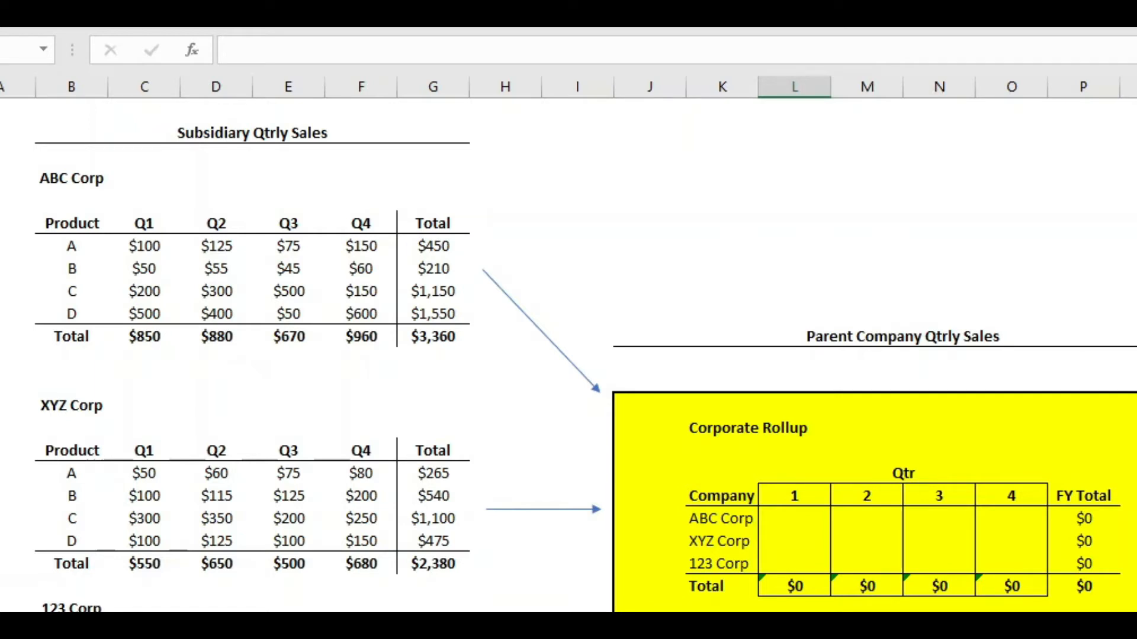
# - Insert the INDEX function in ABC Corp's quarter 1 rollup cell, using the reference,row_num,column_num,area_num argument list
pyautogui.click(771, 519)
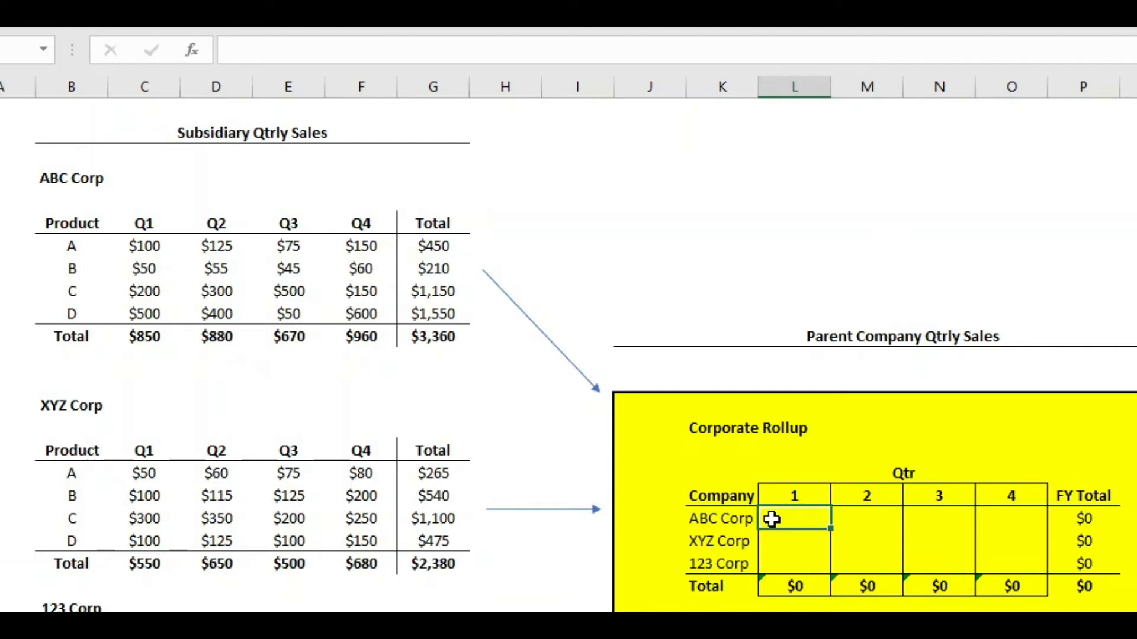
pyautogui.click(190, 49)
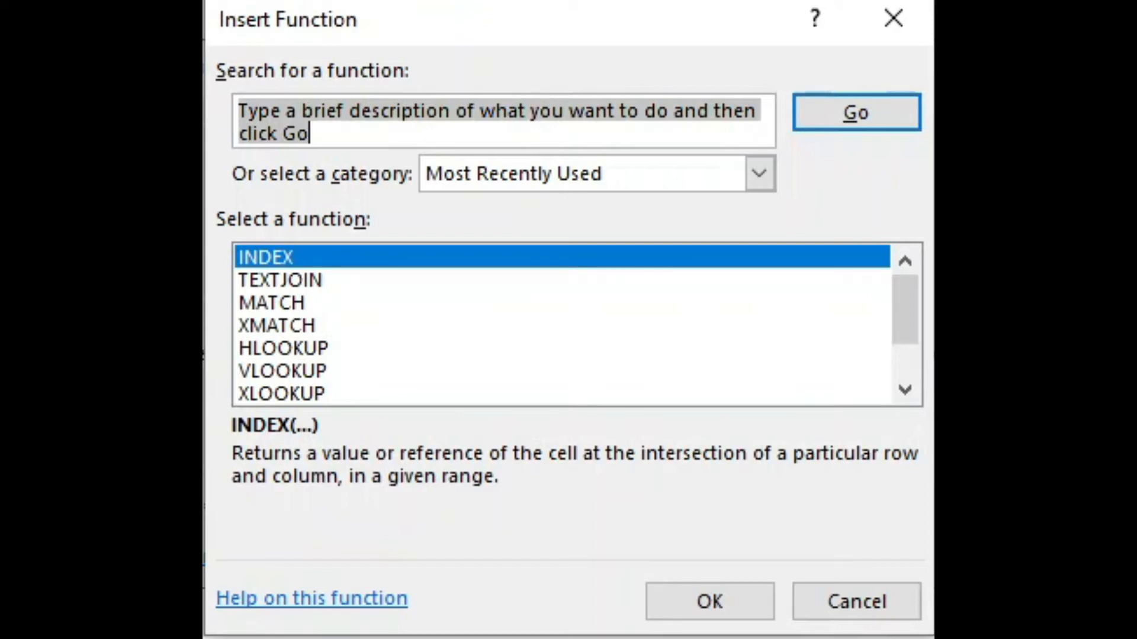
pyautogui.write('Index')
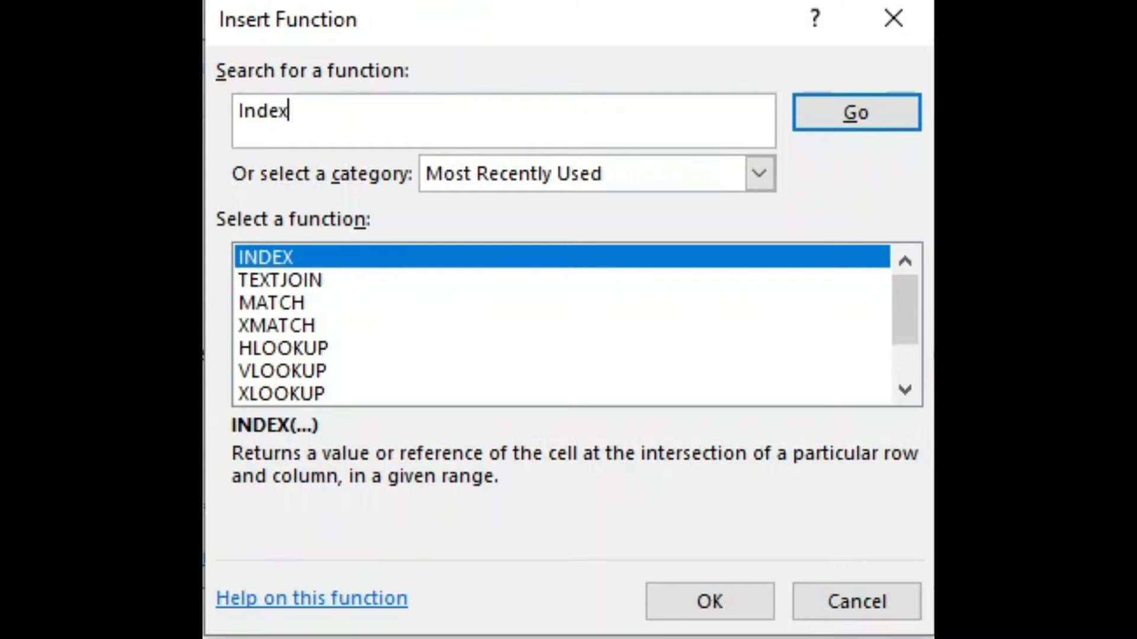
pyautogui.click(858, 115)
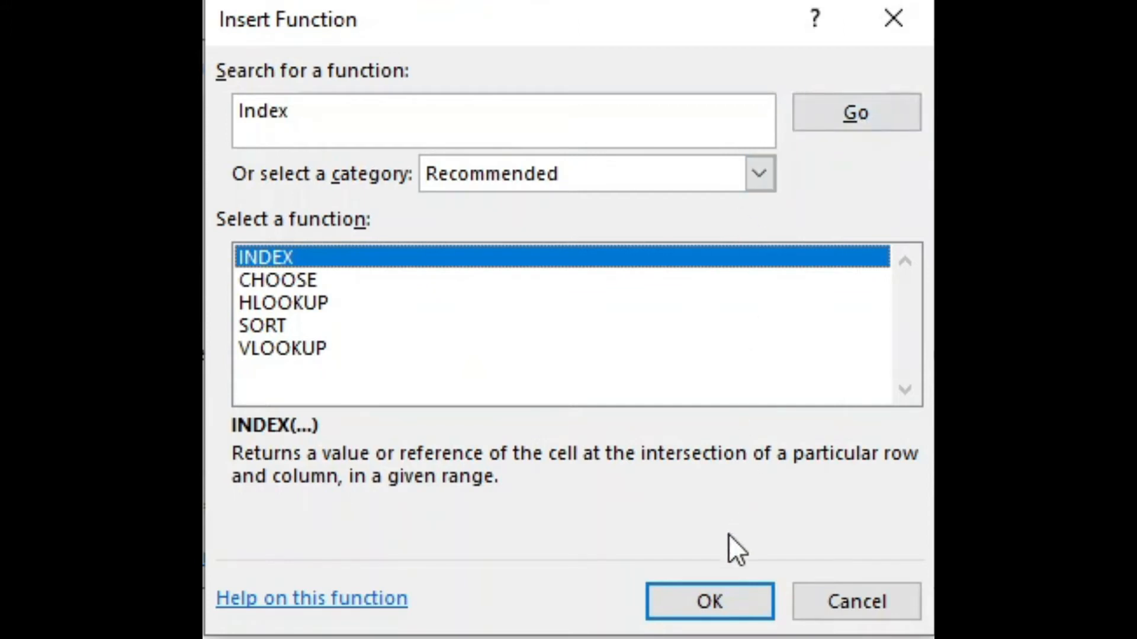
pyautogui.click(707, 600)
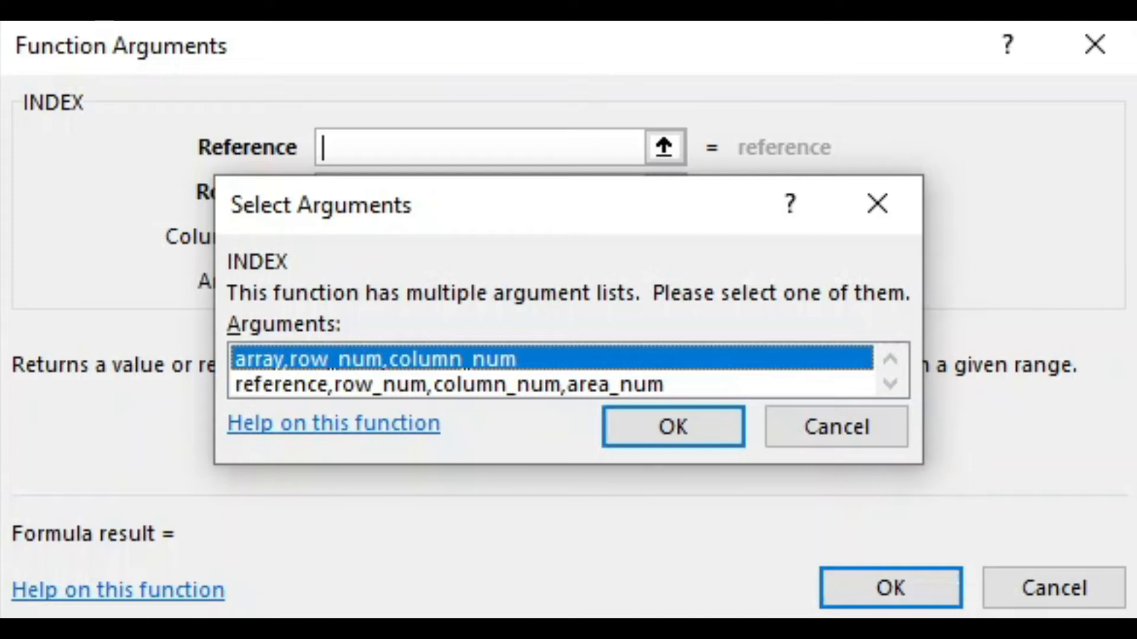
pyautogui.click(393, 388)
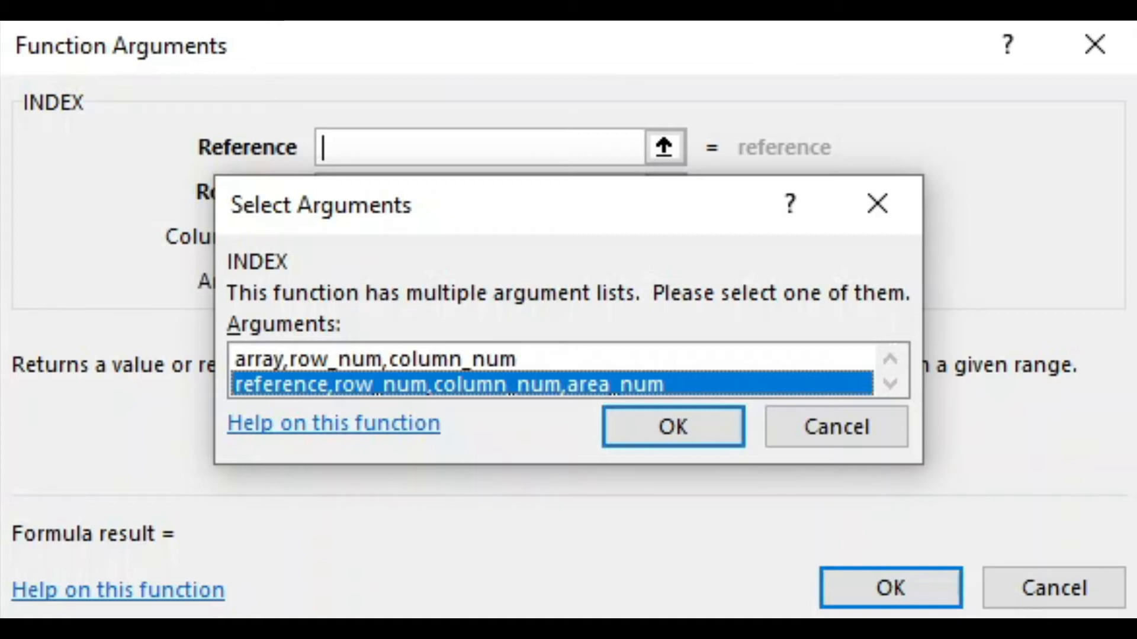
pyautogui.click(650, 437)
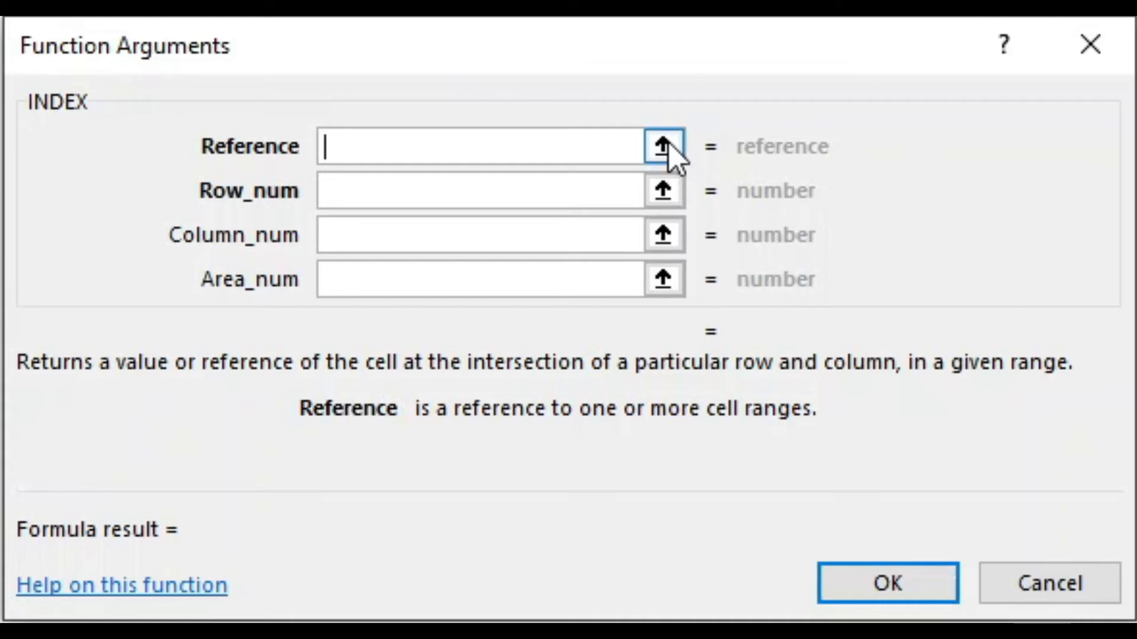
pyautogui.click(664, 146)
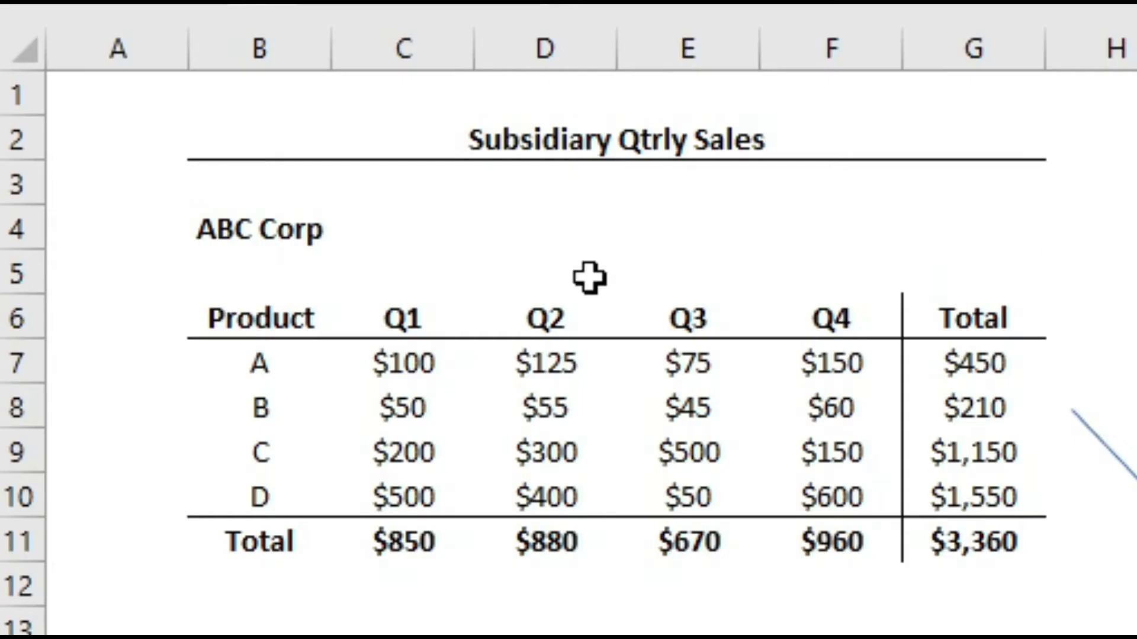
pyautogui.moveTo(234, 318); pyautogui.dragTo(964, 533)
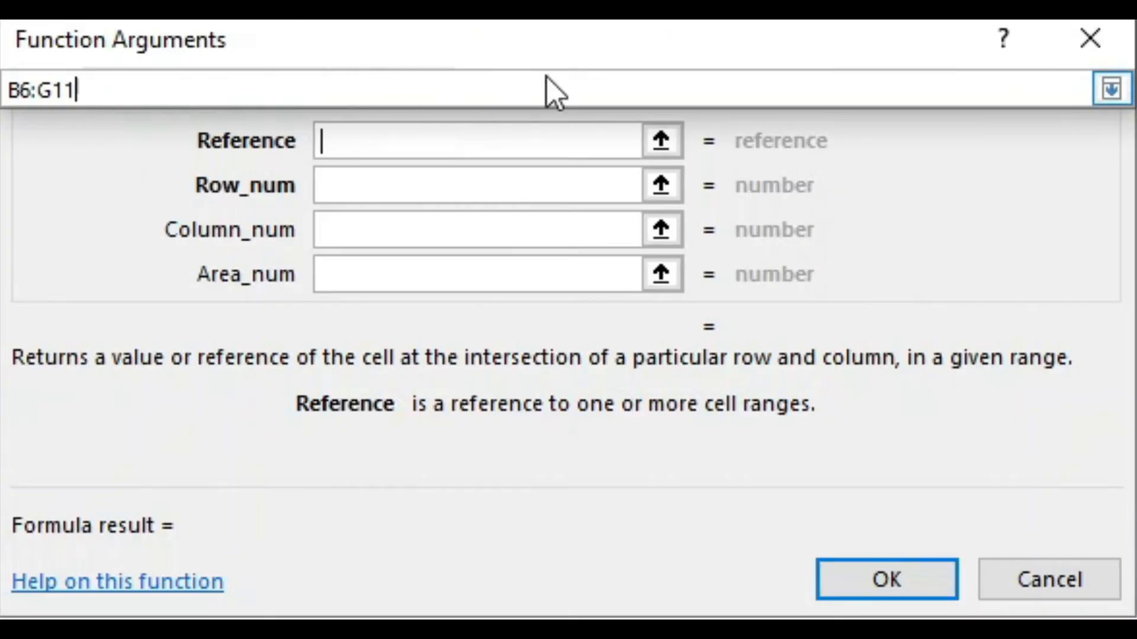
pyautogui.click(1111, 90)
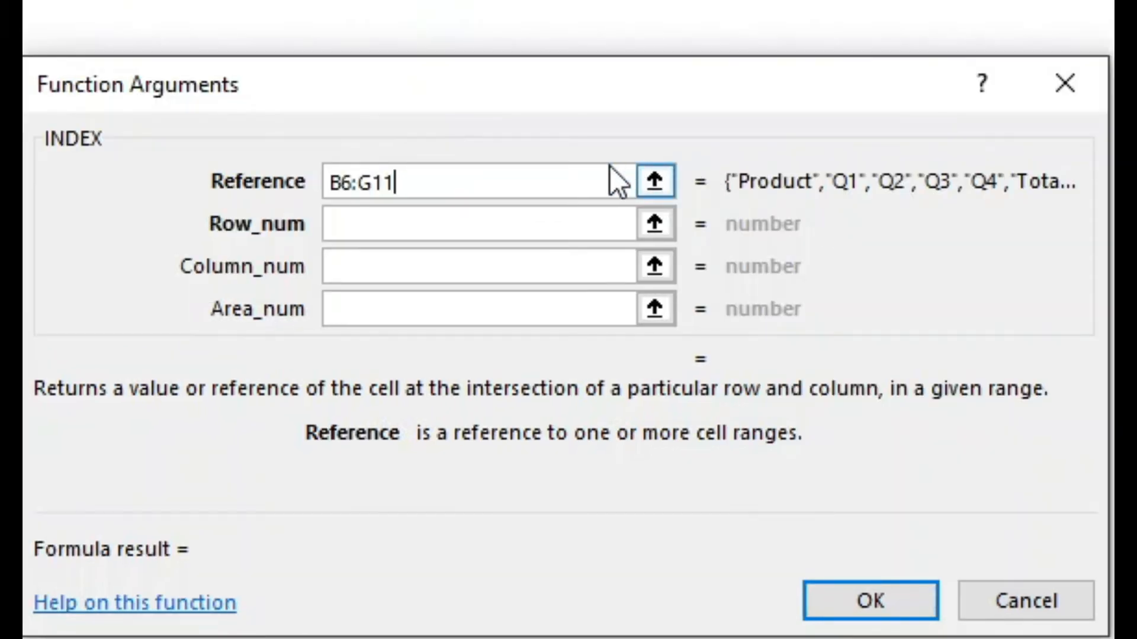
pyautogui.moveTo(601, 181); pyautogui.dragTo(315, 174)
pyautogui.press('Delete')
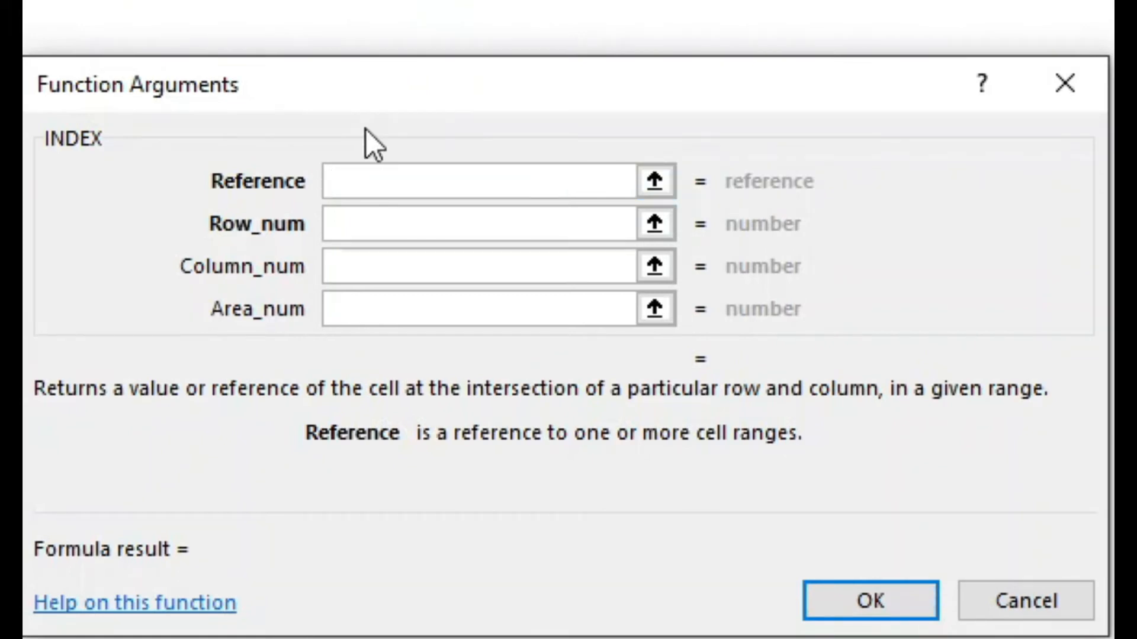
# - Begin the Reference argument with an opening parenthesis and ABC Corp's table as the absolute range $B$6:$G$11, followed by a comma
pyautogui.click(655, 182)
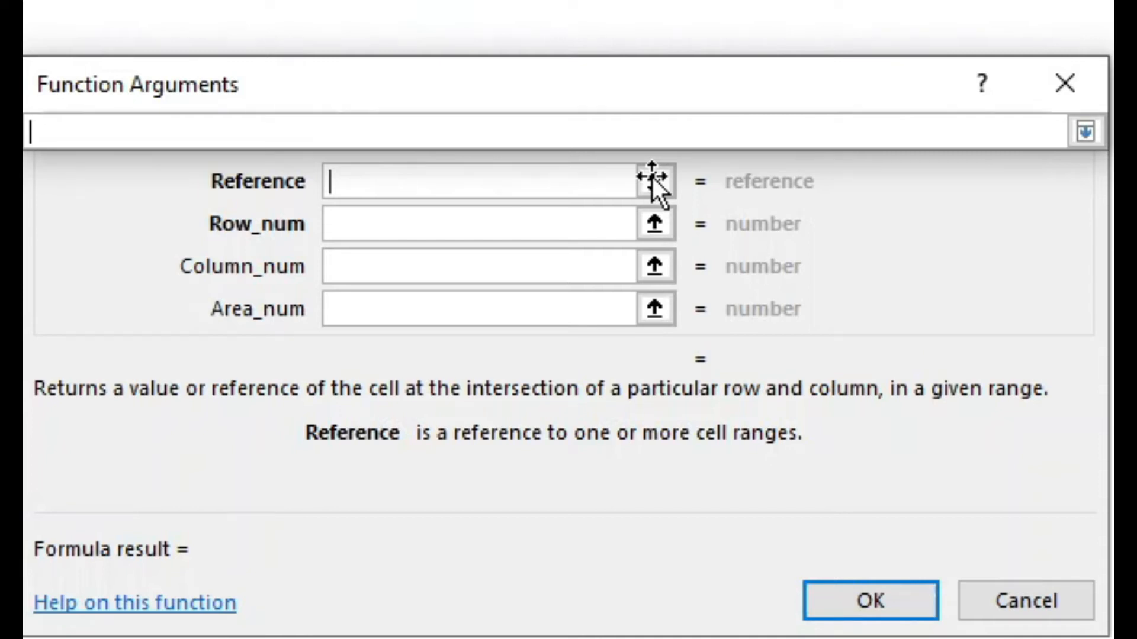
pyautogui.write('((')
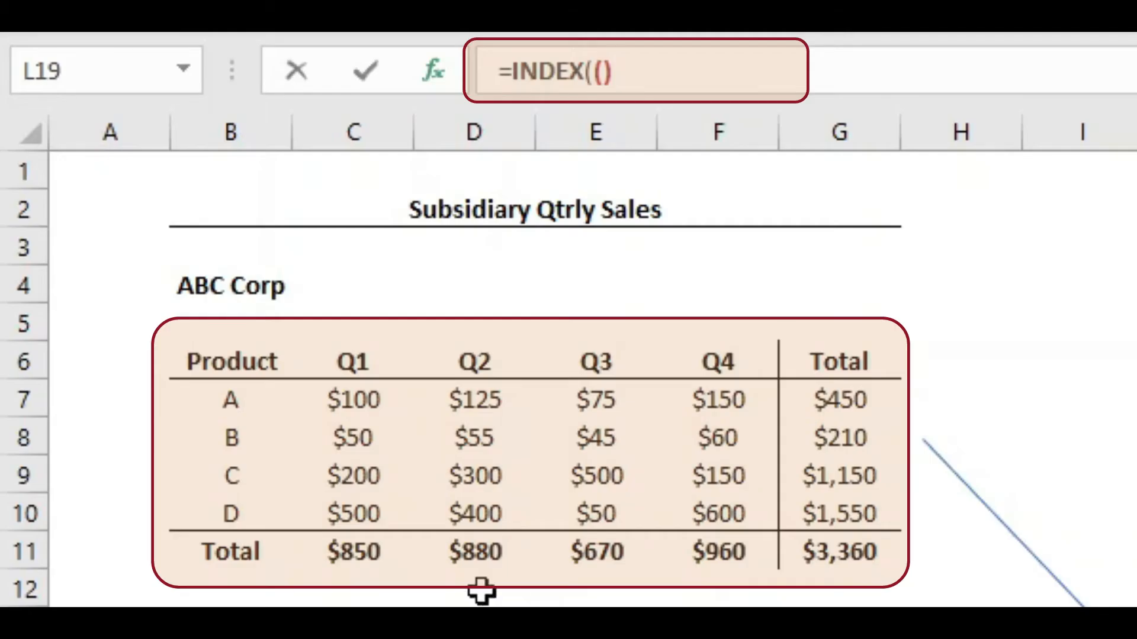
pyautogui.moveTo(219, 361); pyautogui.dragTo(827, 536)
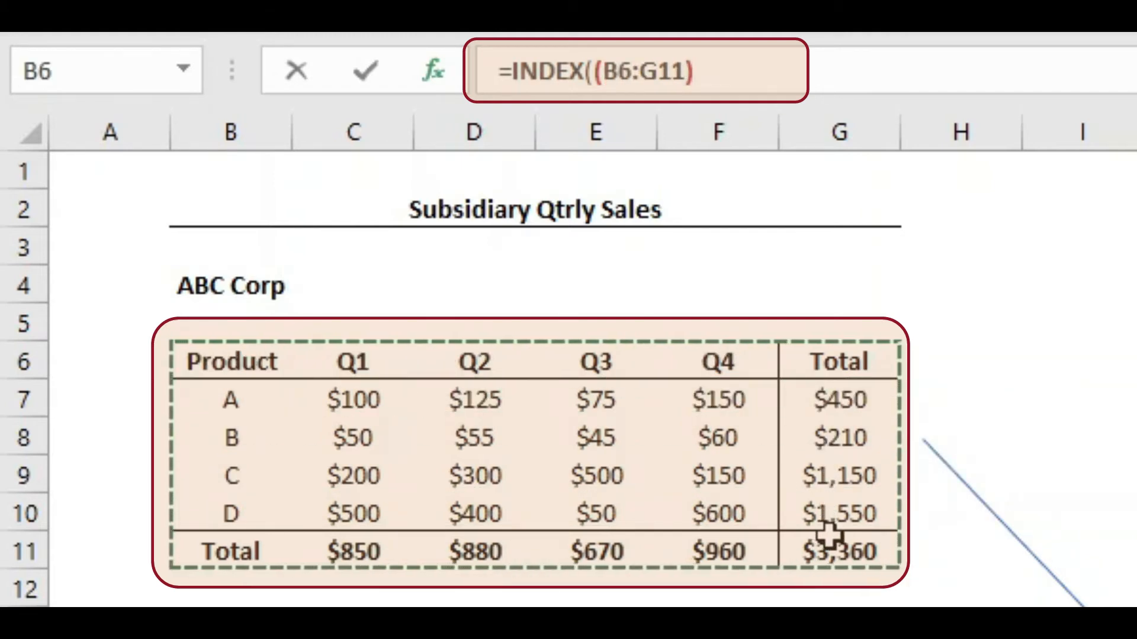
pyautogui.press('F4')
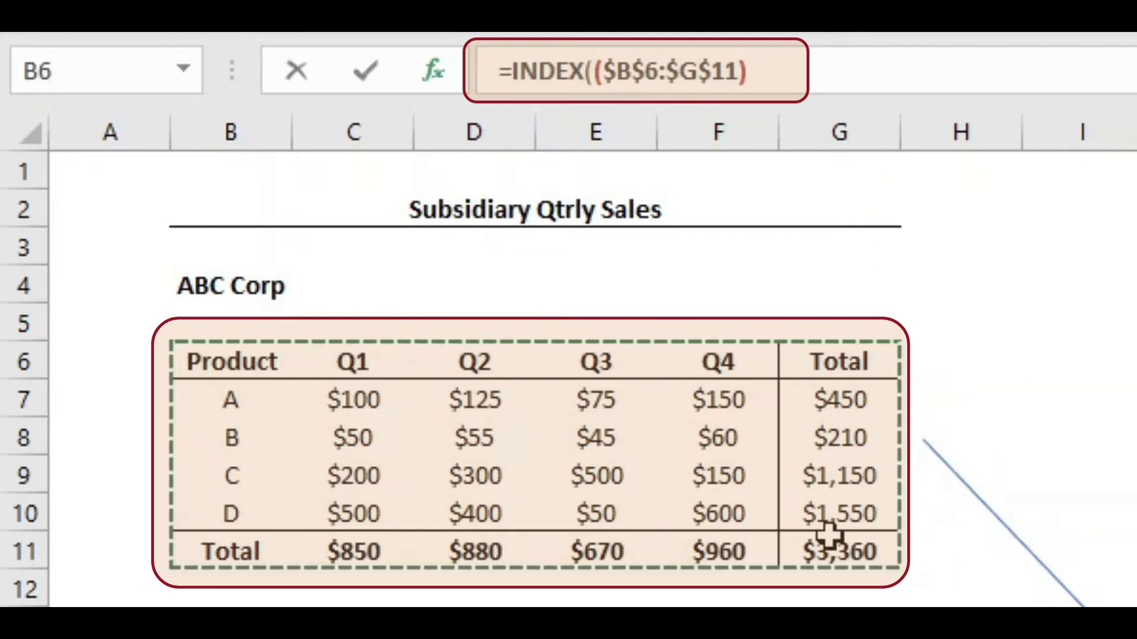
pyautogui.write(',')
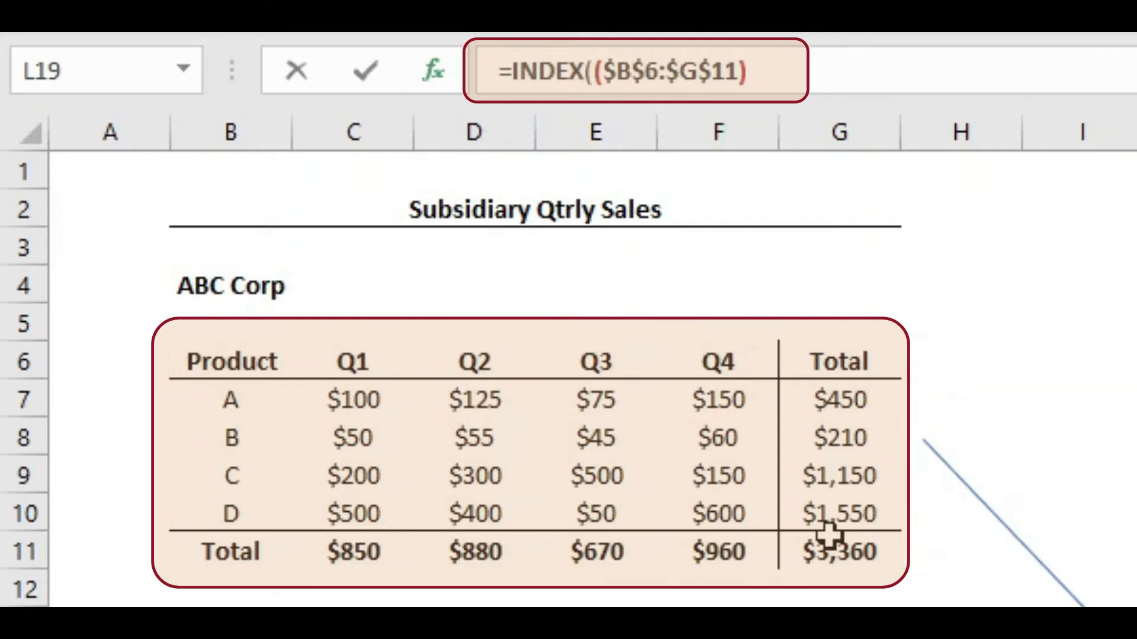
# - Add the XYZ Corp and 123 Corp tables to Reference as $B$16:$G$21 and $B$25:$G$30, and close the parenthesis
pyautogui.scroll(-4, 828, 535)
pyautogui.moveTo(292, 256); pyautogui.dragTo(990, 495)
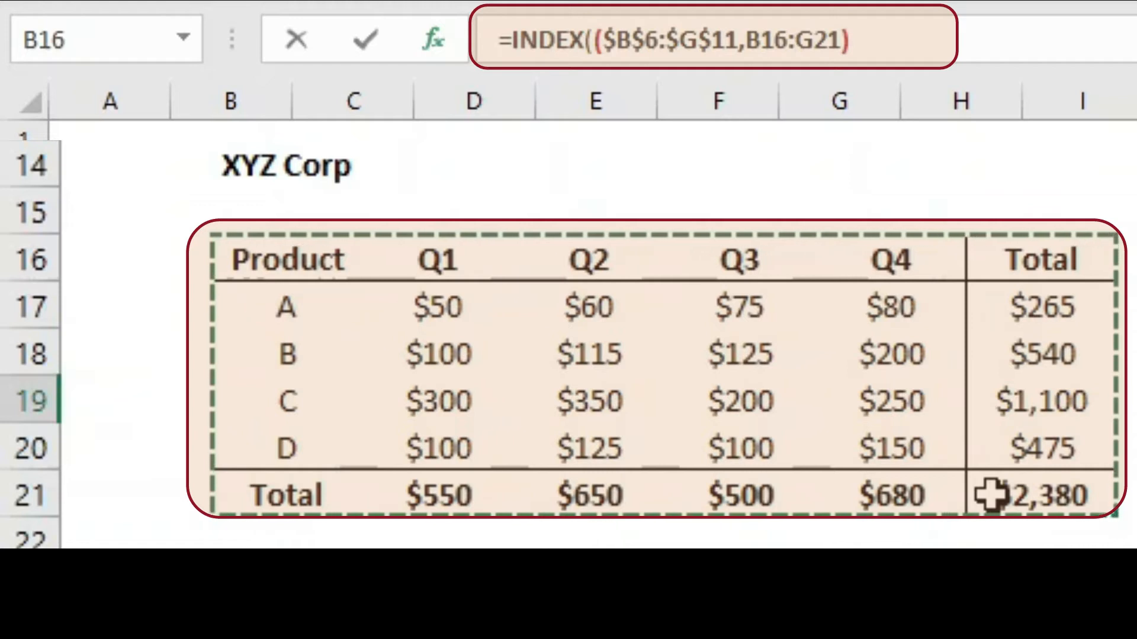
pyautogui.press('F4')
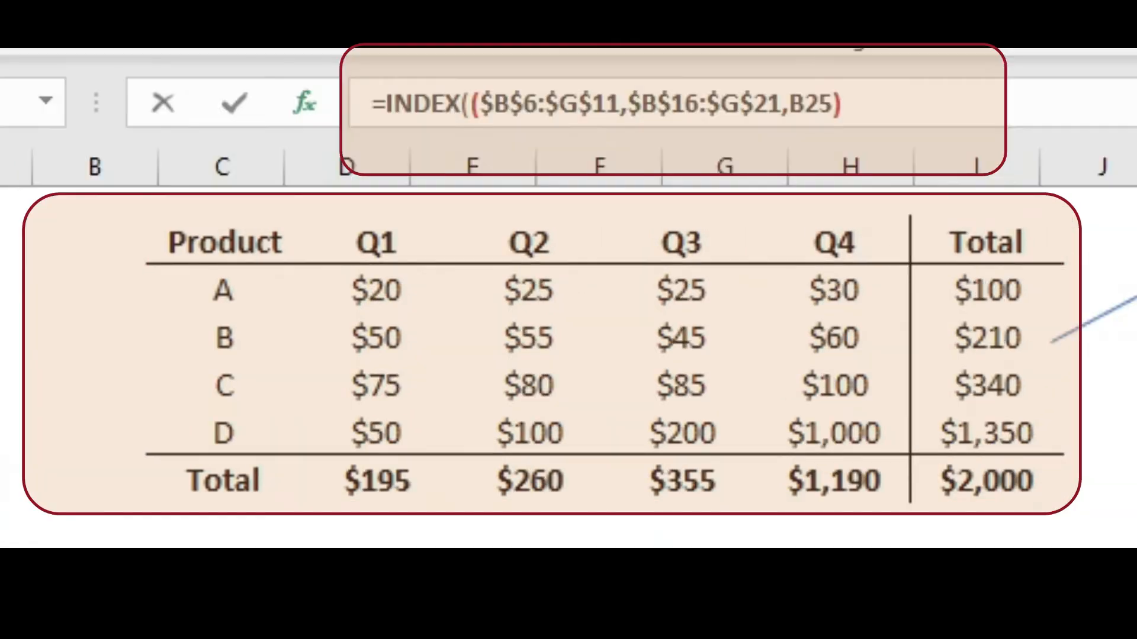
pyautogui.write(':F26')
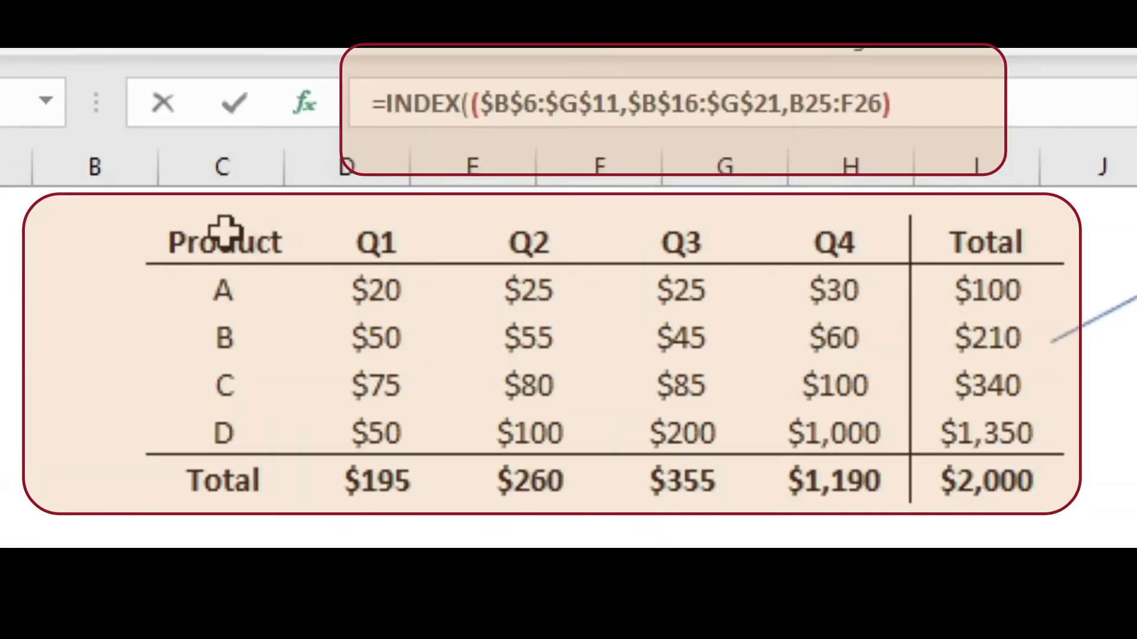
pyautogui.moveTo(112, 229); pyautogui.dragTo(918, 495)
pyautogui.press('F4')
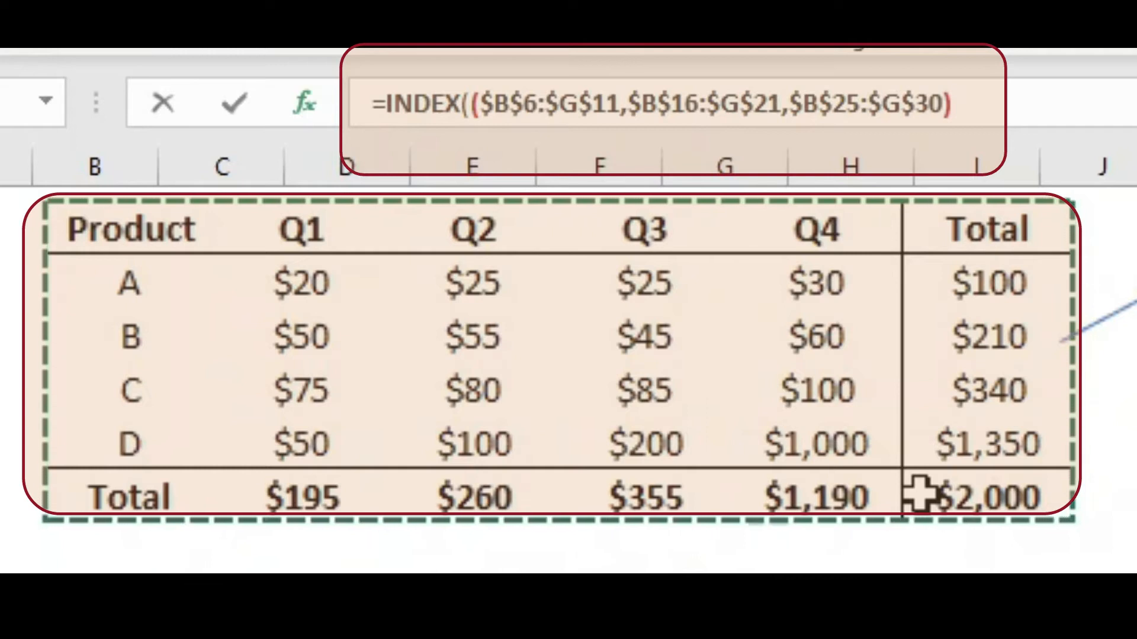
pyautogui.write(')')
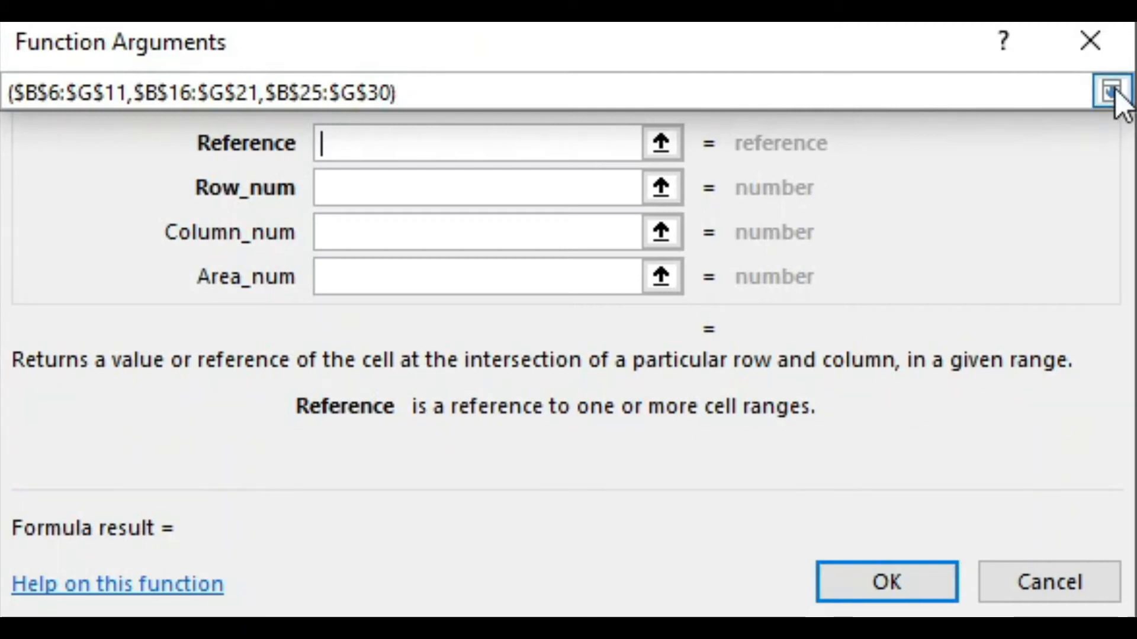
pyautogui.click(1111, 92)
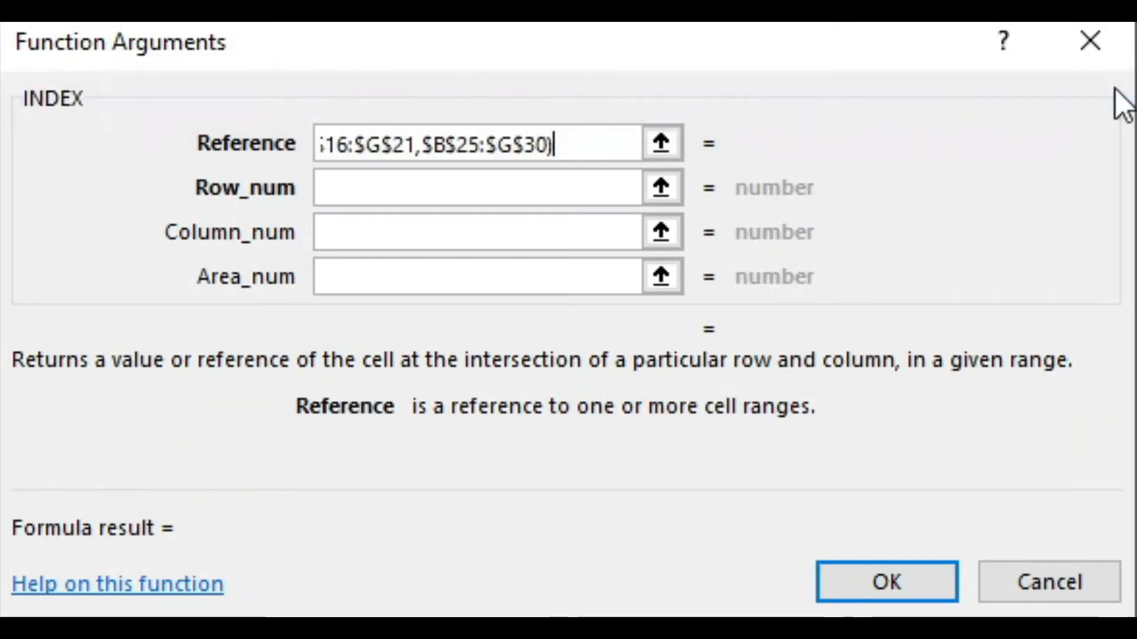
# - Count down the ABC Corp table's rows to its Total row and set the Row_num argument to 6
pyautogui.click(383, 186)
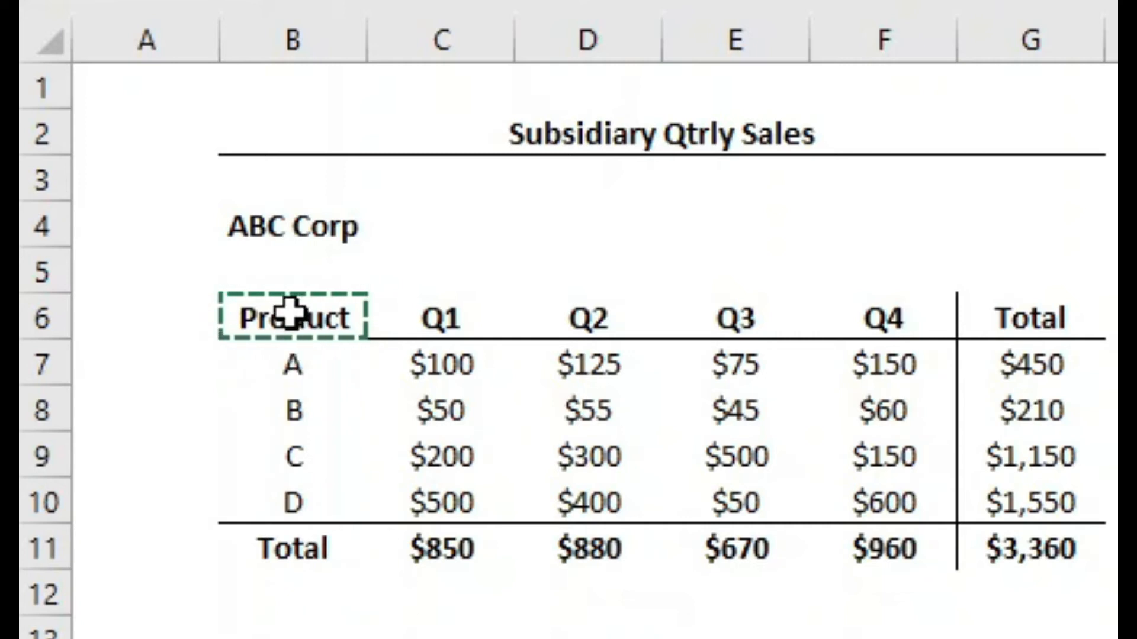
pyautogui.click(293, 363)
pyautogui.click(293, 409)
pyautogui.click(293, 456)
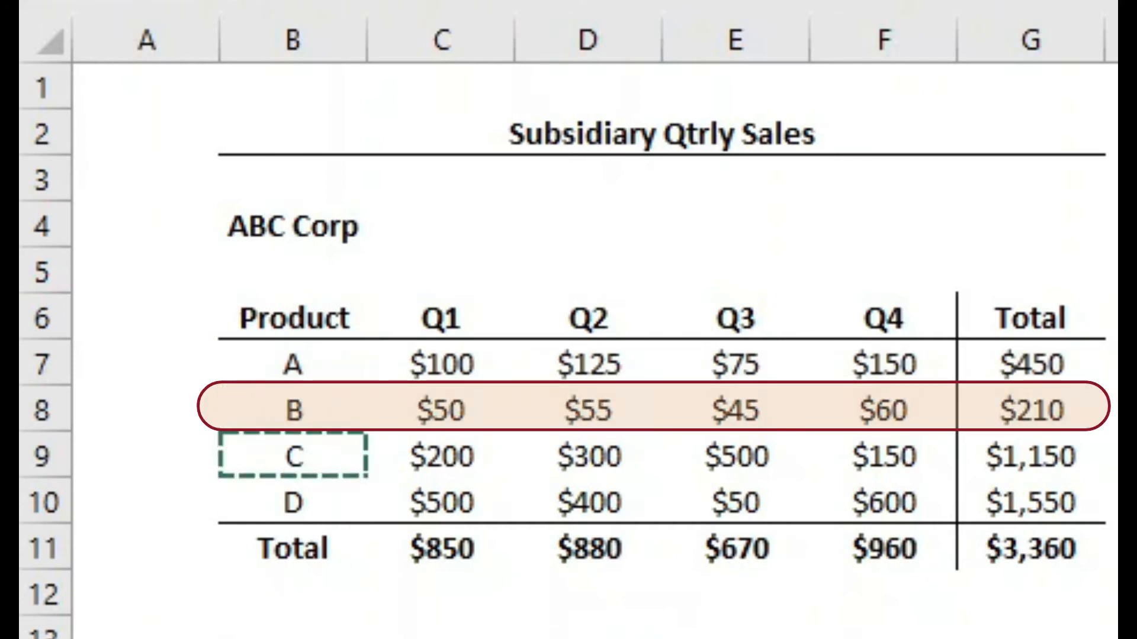
pyautogui.click(293, 502)
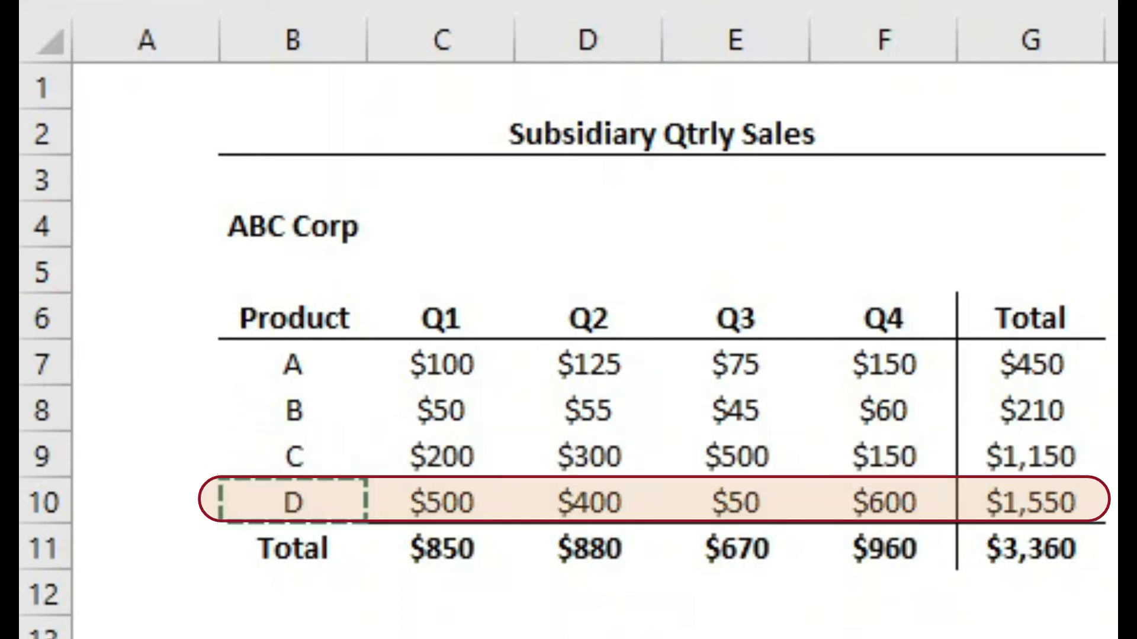
pyautogui.click(293, 548)
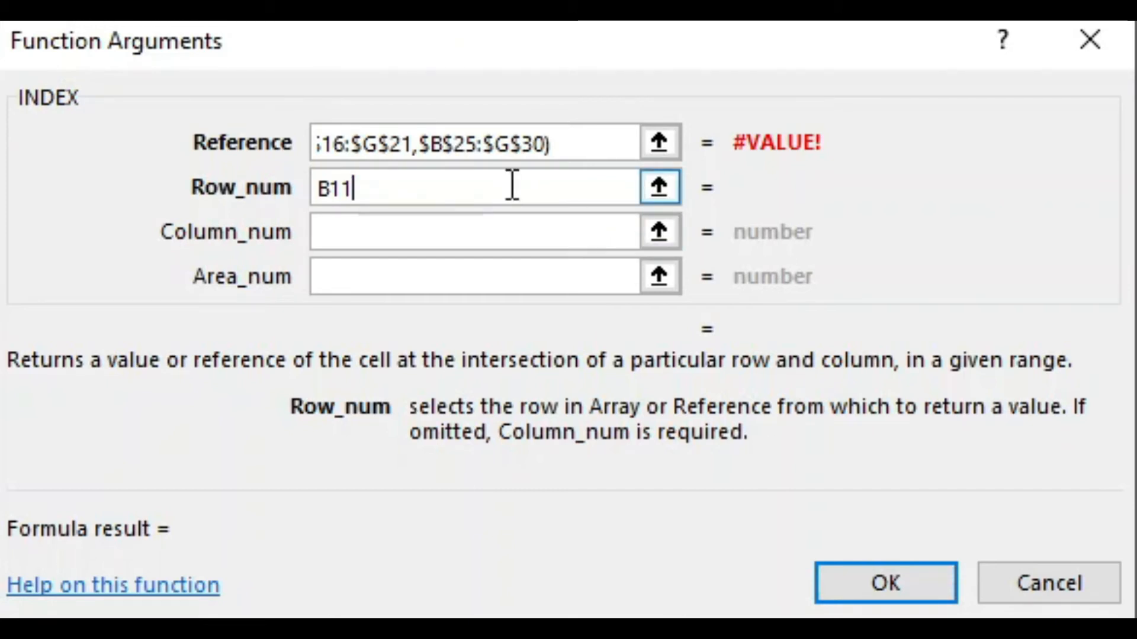
pyautogui.press('BackSpace')
pyautogui.press('BackSpace')
pyautogui.press('BackSpace')
pyautogui.write('6')
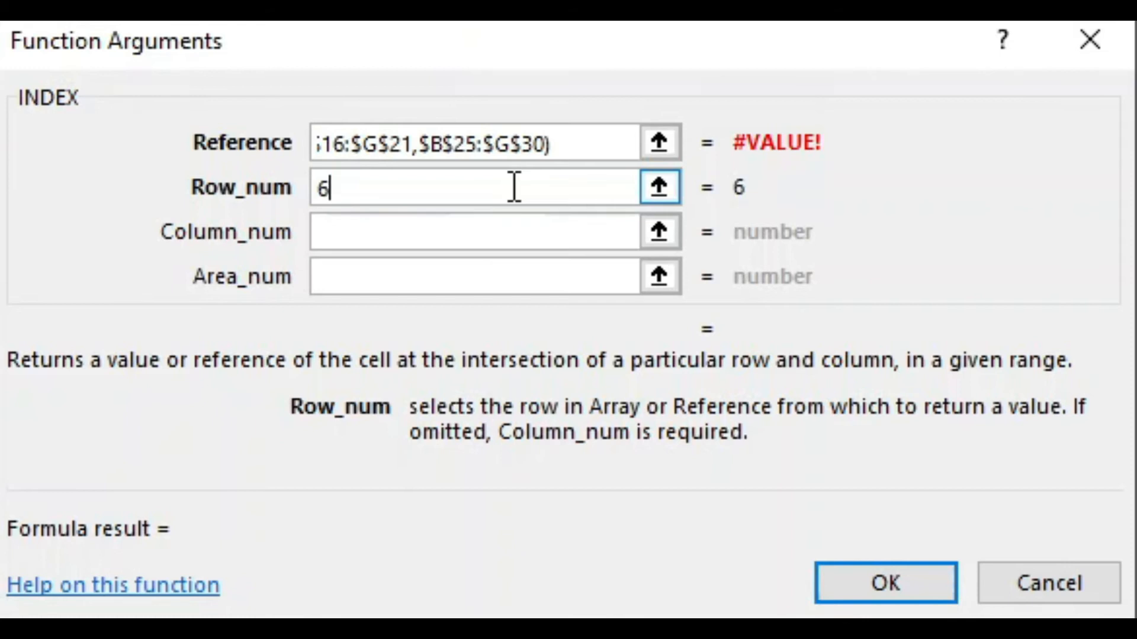
# - Count across the ABC Corp table's header row from Product to Total to work out the Column_num argument
pyautogui.click(510, 231)
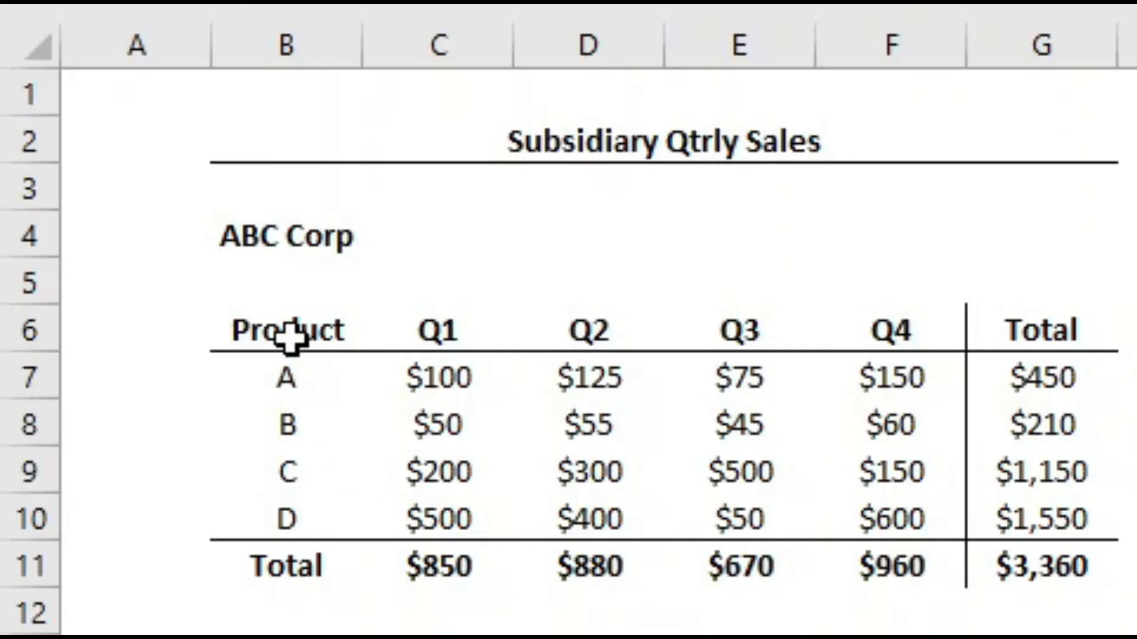
pyautogui.click(290, 338)
pyautogui.hotkey('ctrl', 'c')
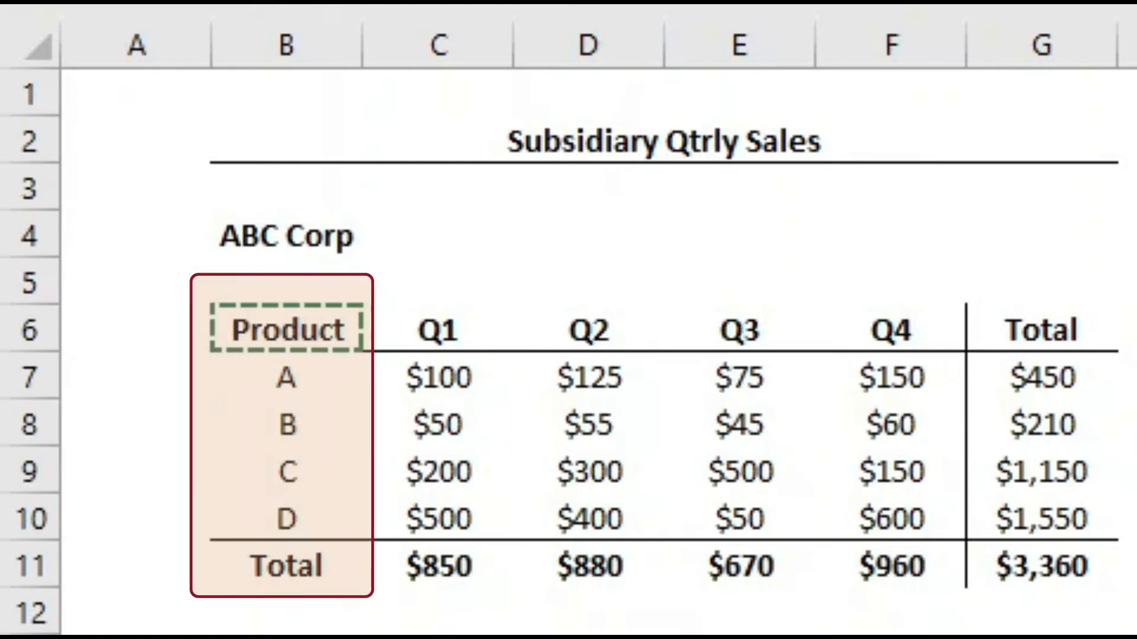
pyautogui.press('Right')
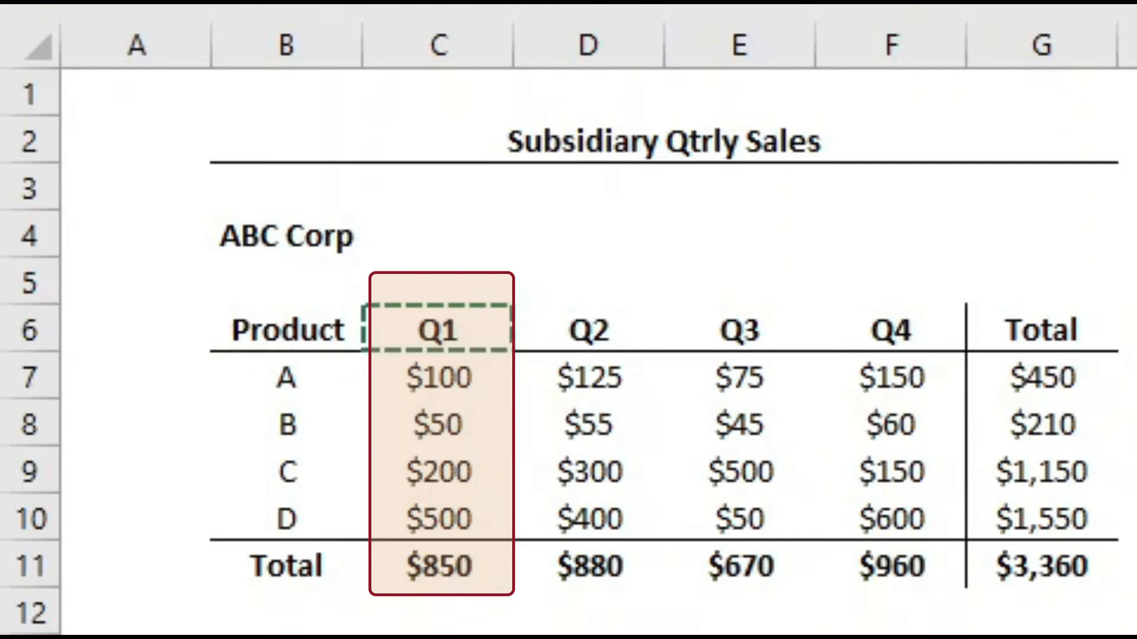
pyautogui.press('Right')
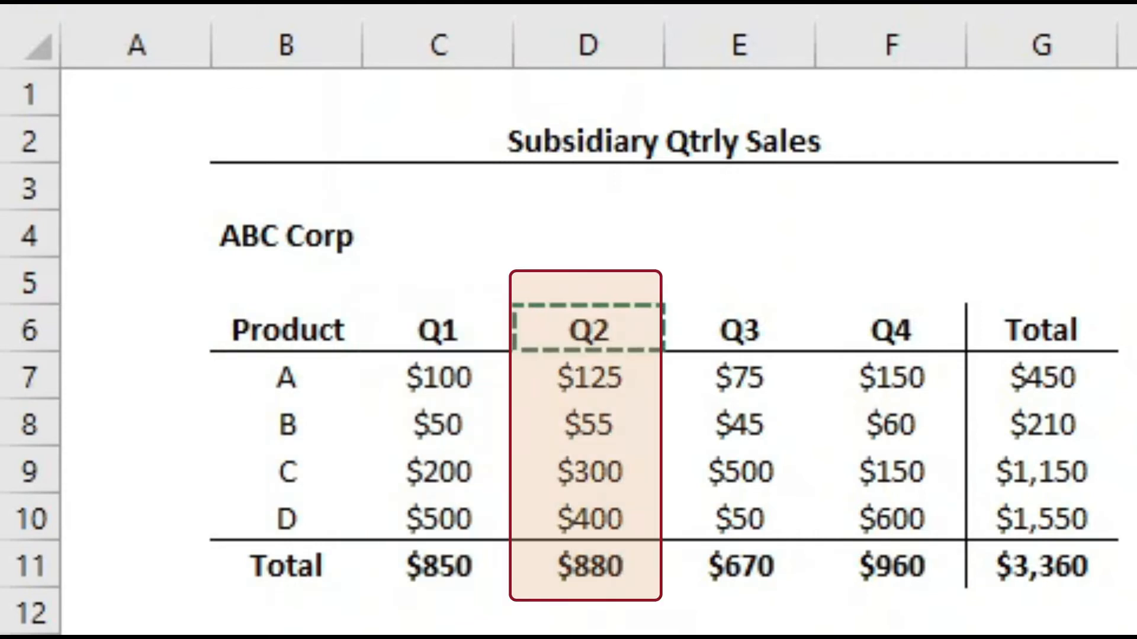
pyautogui.press('Right')
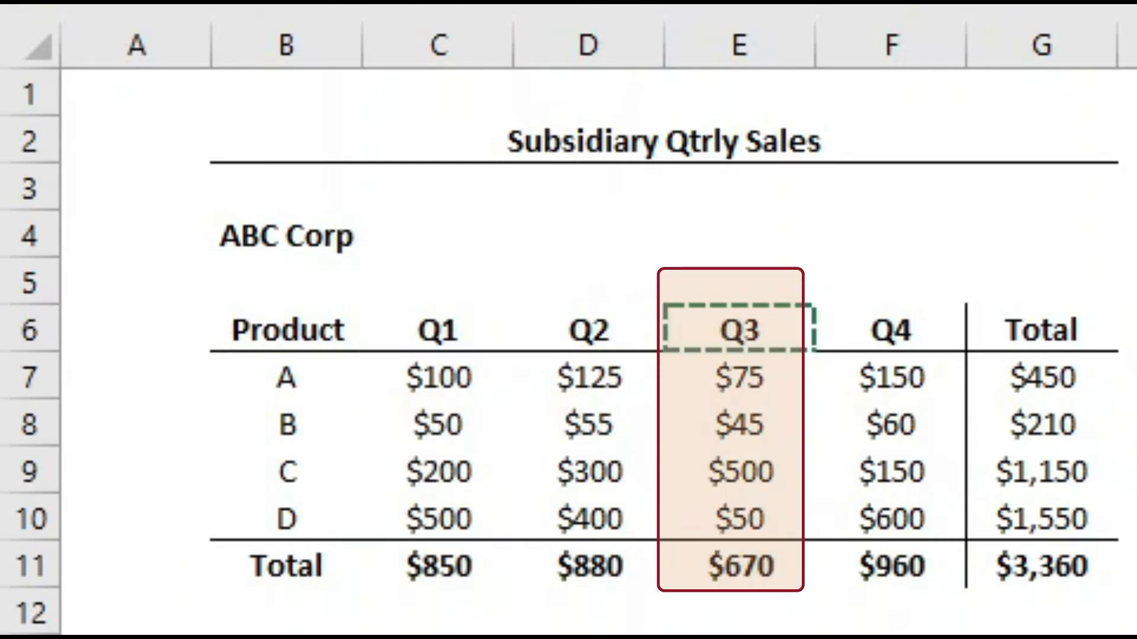
pyautogui.press('Right')
pyautogui.press('Right')
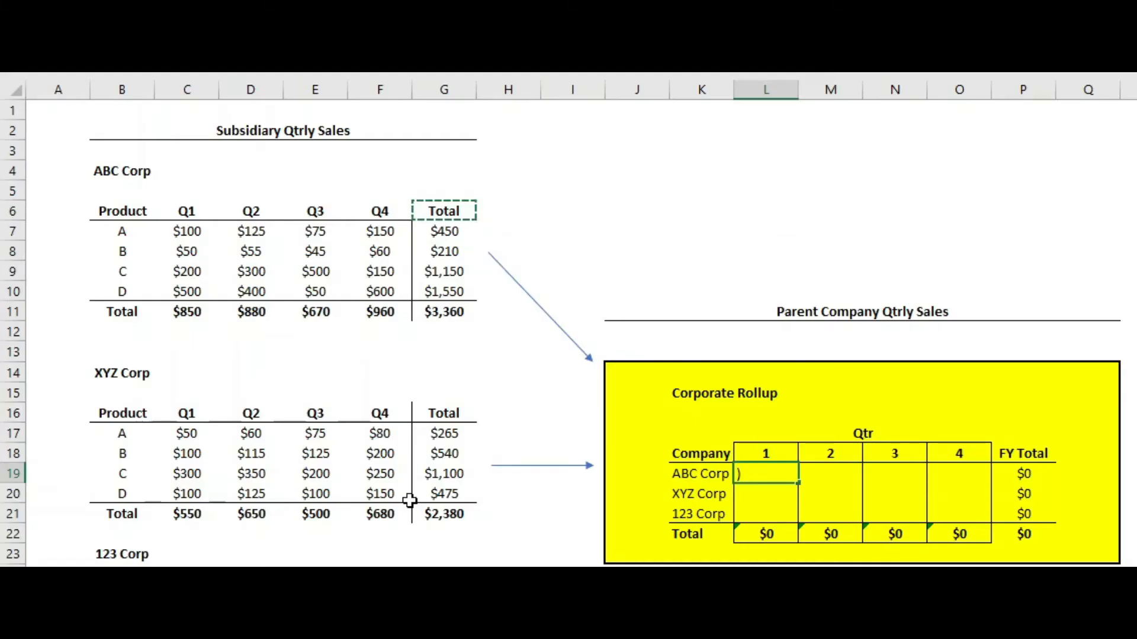
# - Return the count to the Q1 column, clear the picked cell reference, and set the Column_num argument to 2
pyautogui.press('Left')
pyautogui.press('Left')
pyautogui.press('Left')
pyautogui.press('Left')
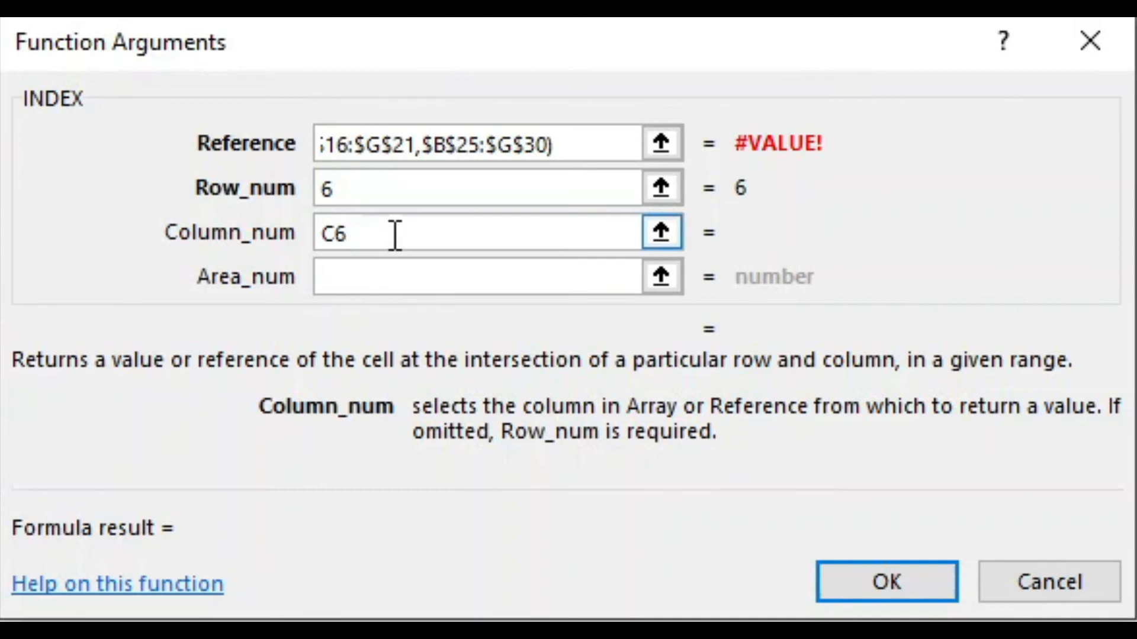
pyautogui.press('BackSpace')
pyautogui.press('BackSpace')
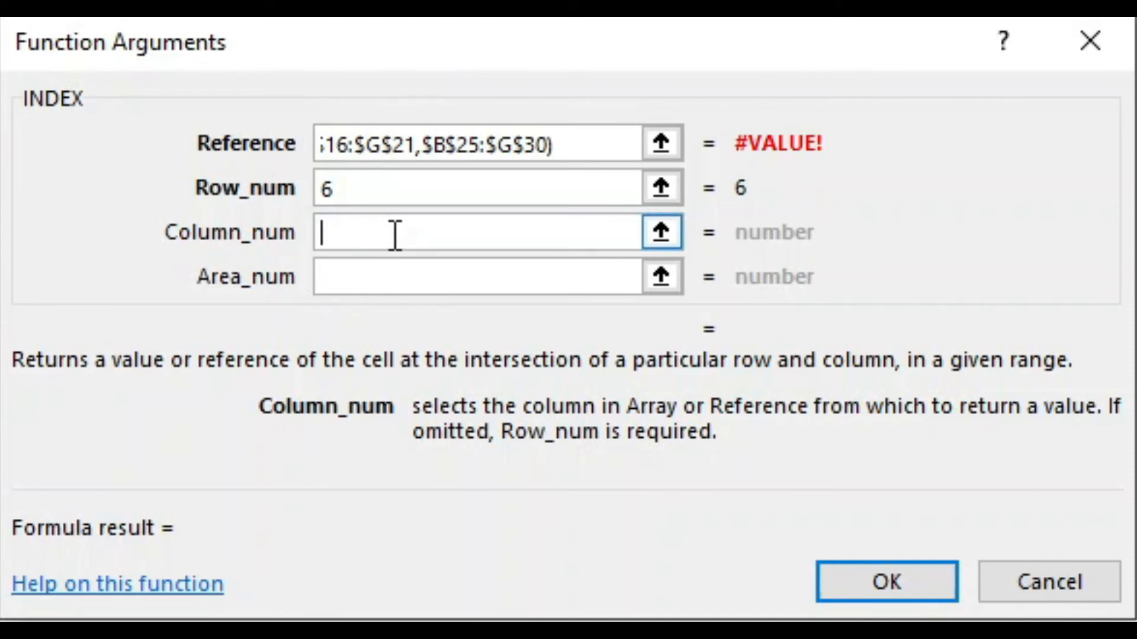
pyautogui.write('2')
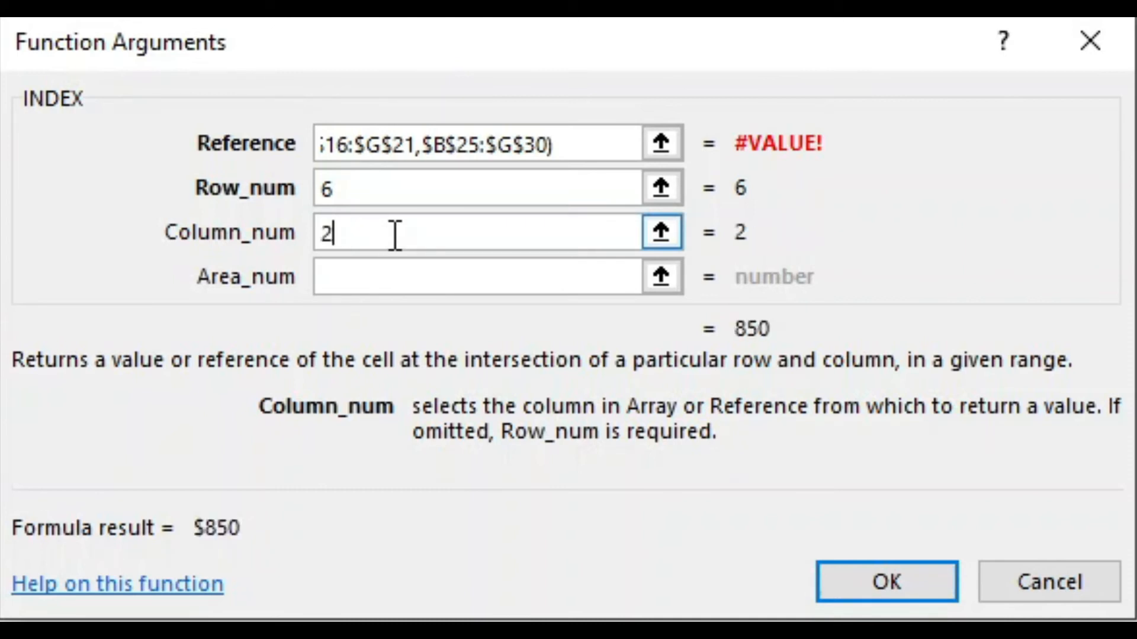
# - Try 2 and 3 as the Area_num argument to preview the Q1 totals of XYZ Corp and 123 Corp
pyautogui.press('Tab')
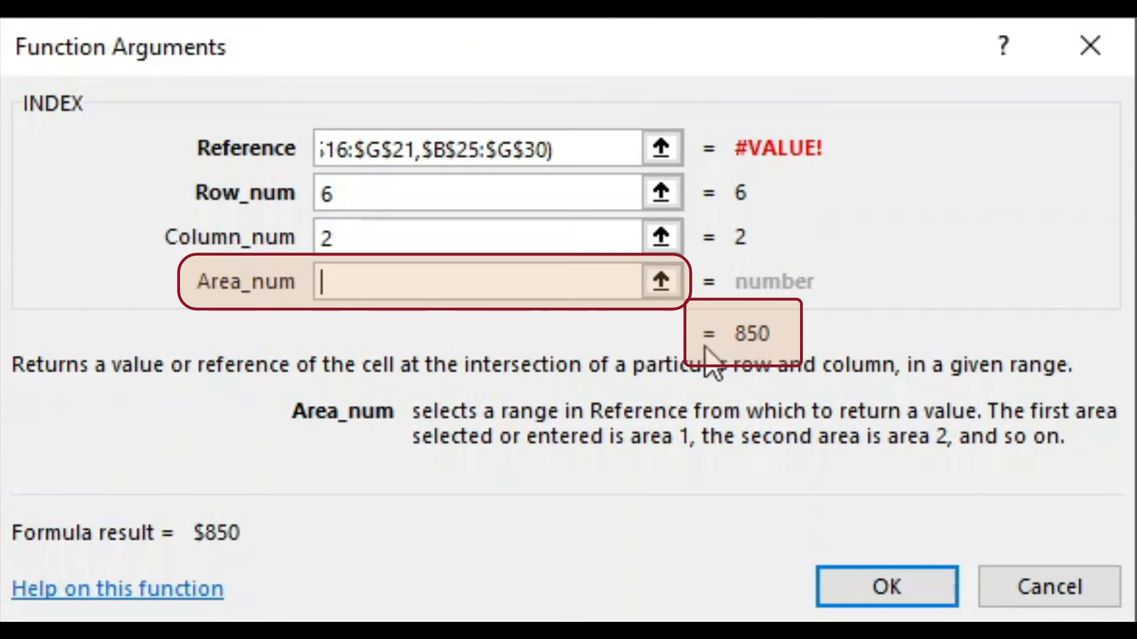
pyautogui.write('2')
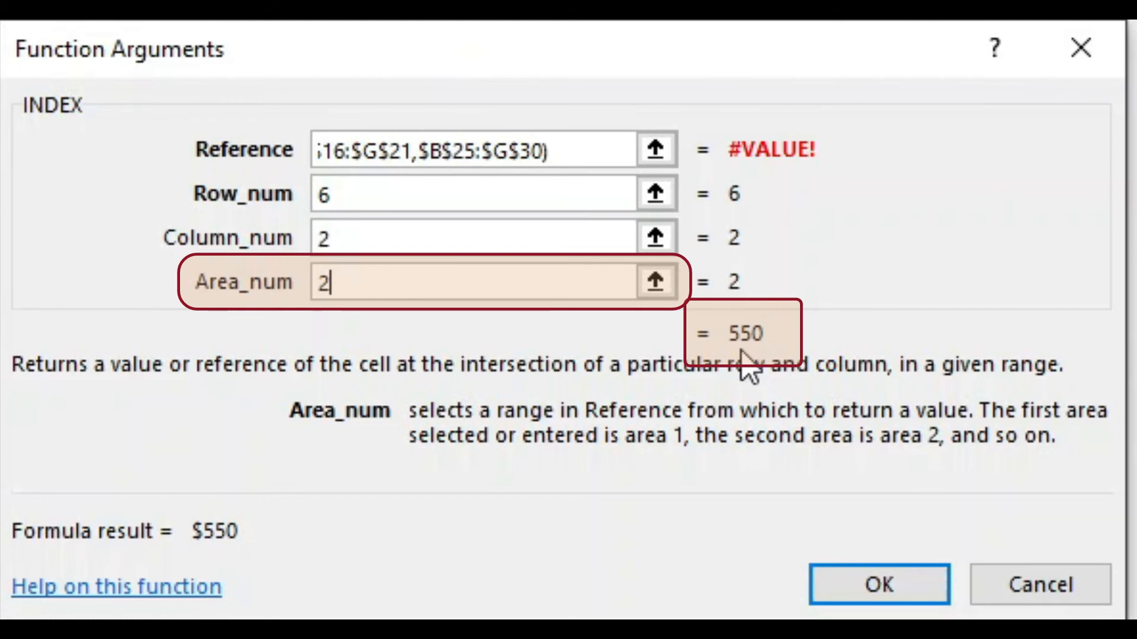
pyautogui.press('BackSpace')
pyautogui.write('3')
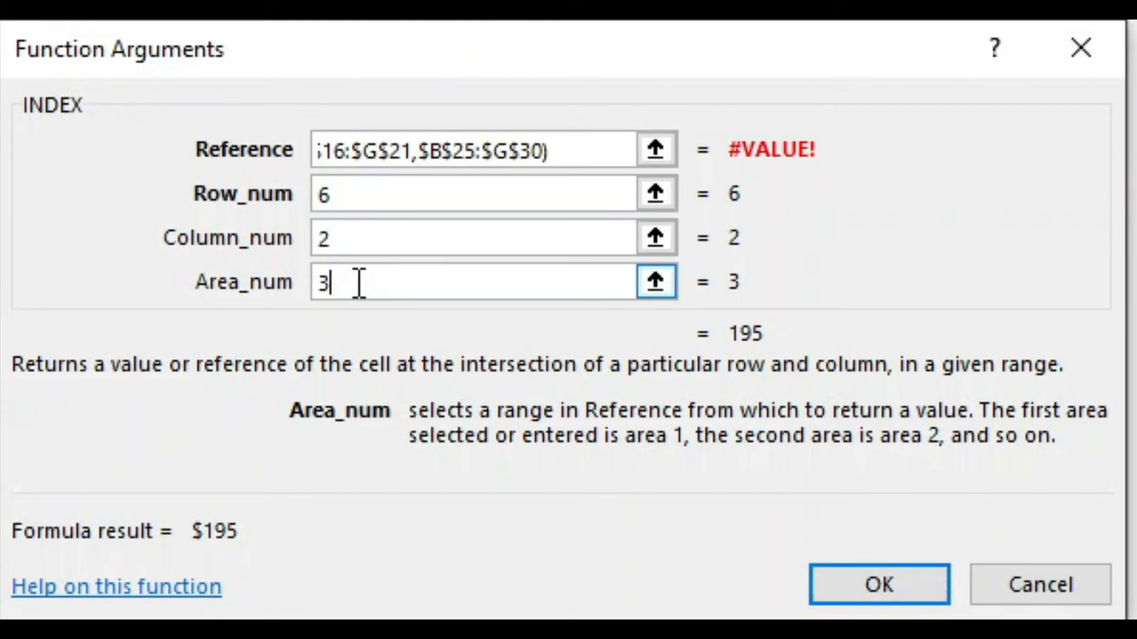
# - Set the Area_num argument to 1 for the ABC Corp table and enter the finished INDEX formula
pyautogui.press('BackSpace')
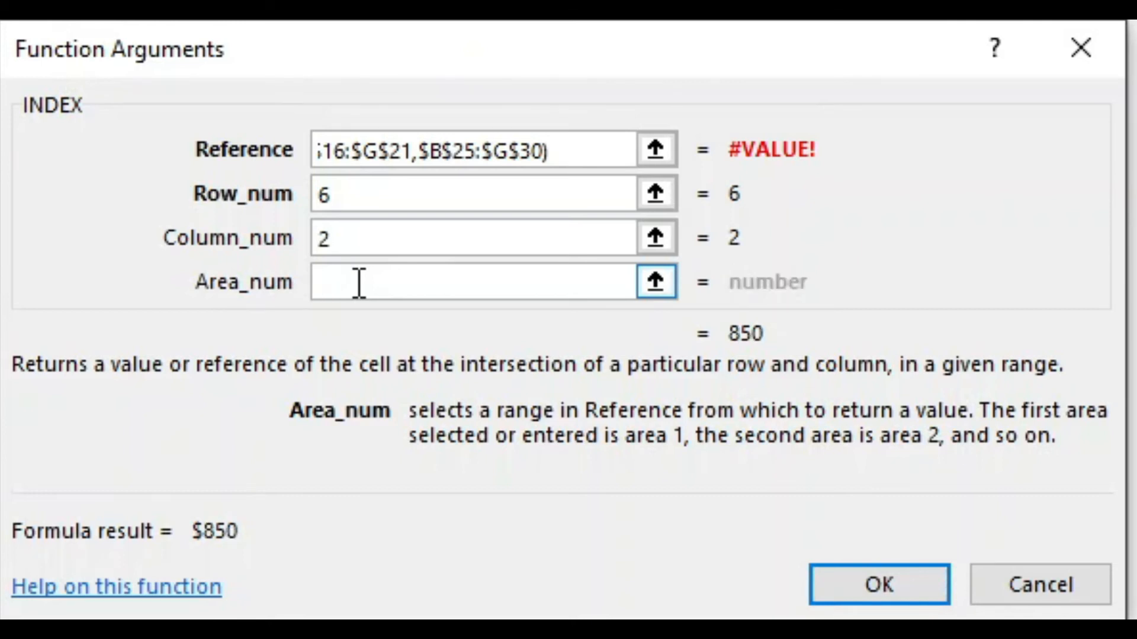
pyautogui.write('1')
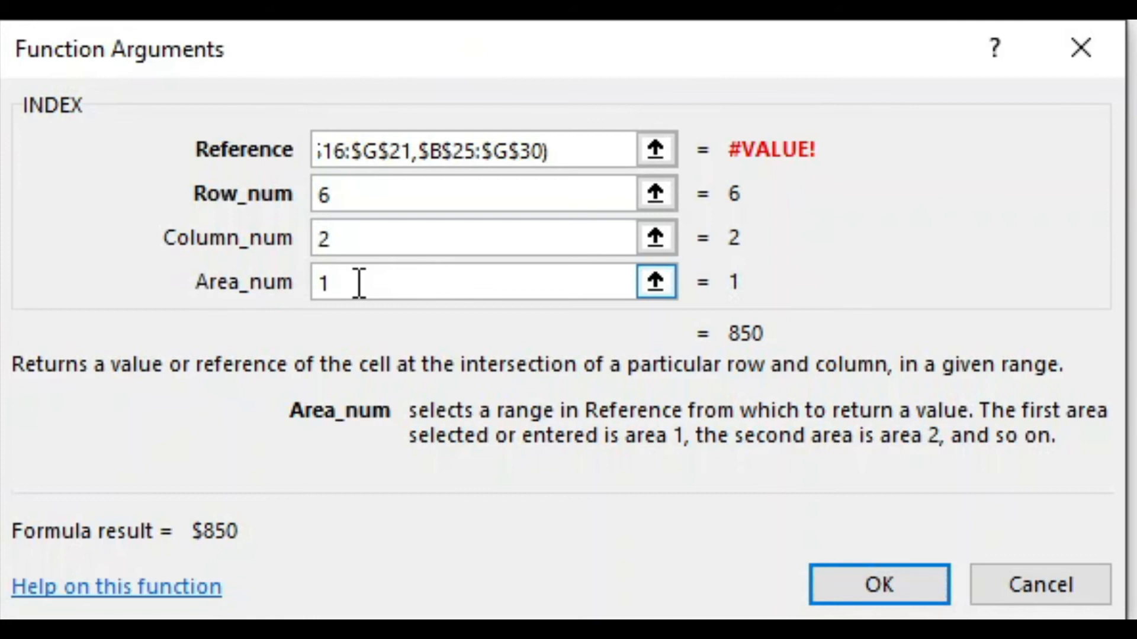
pyautogui.click(896, 577)
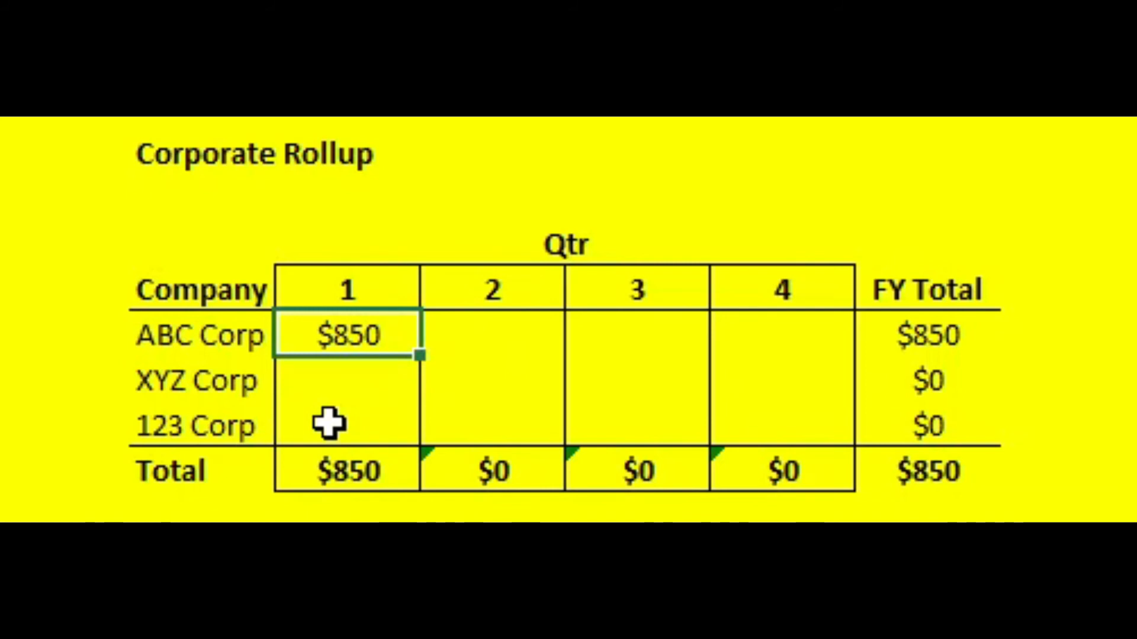
# - Fill ABC Corp's quarter 1 INDEX formula across the quarter 2, 3 and 4 cells of the Corporate Rollup table
pyautogui.hotkey('shift', 'Right')
pyautogui.hotkey('shift', 'Right')
pyautogui.hotkey('shift', 'Right')
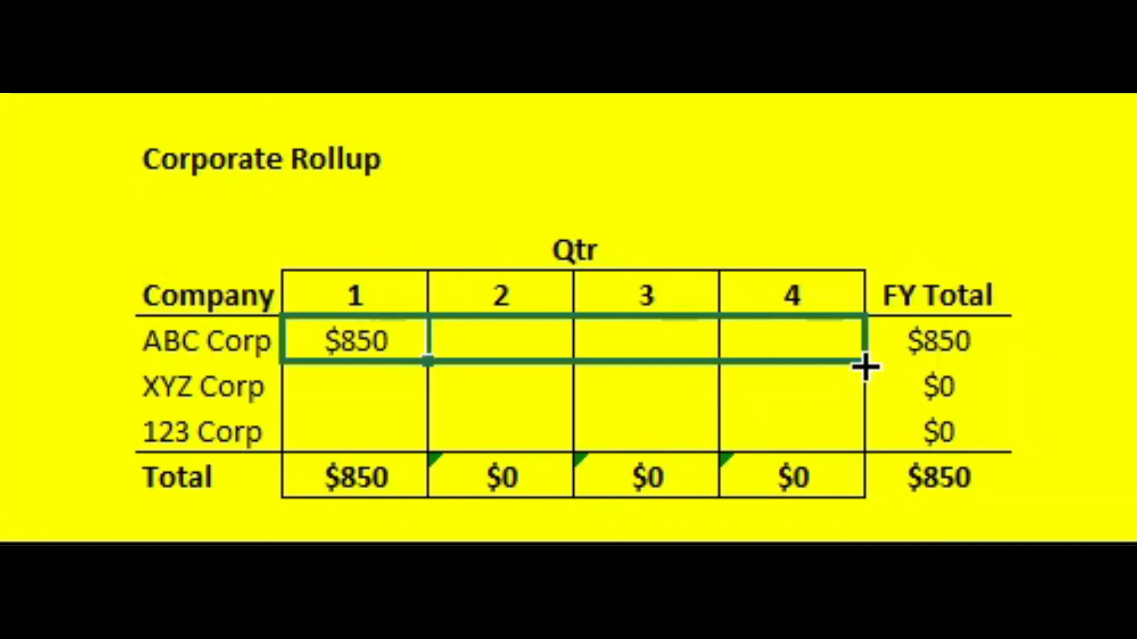
pyautogui.hotkey('ctrl', 'r')
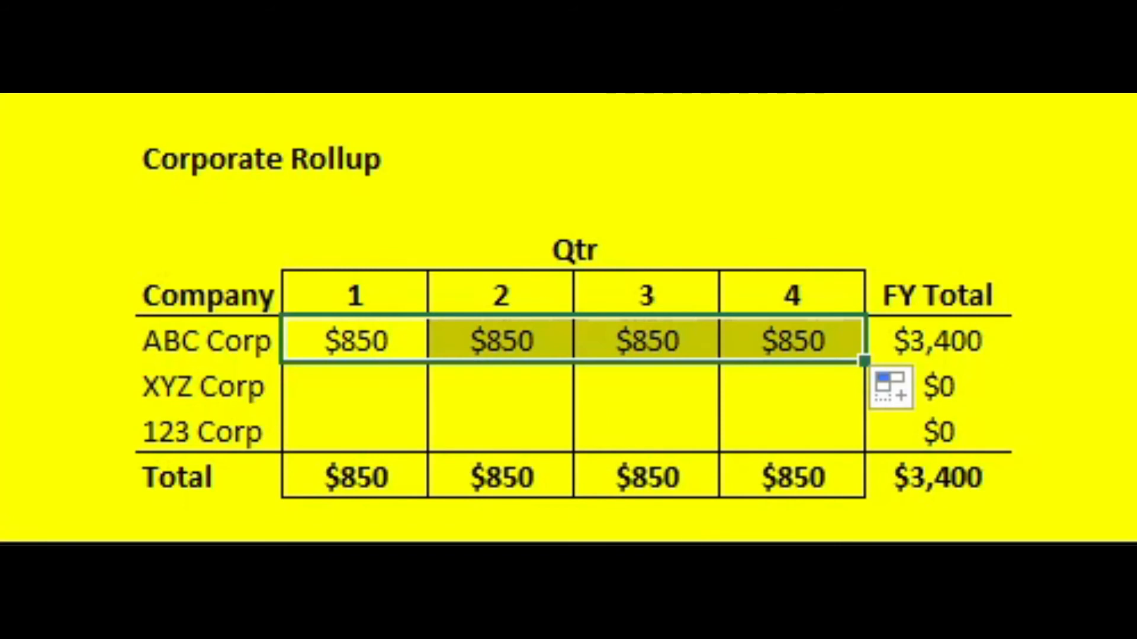